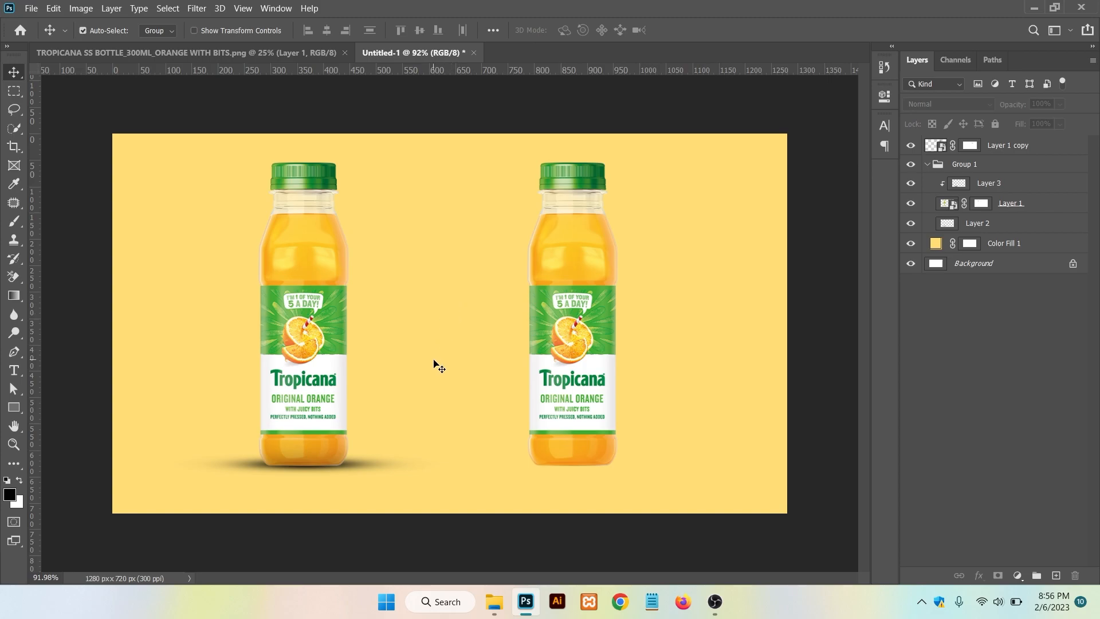
alt+scroll(434, 363, up, 1)
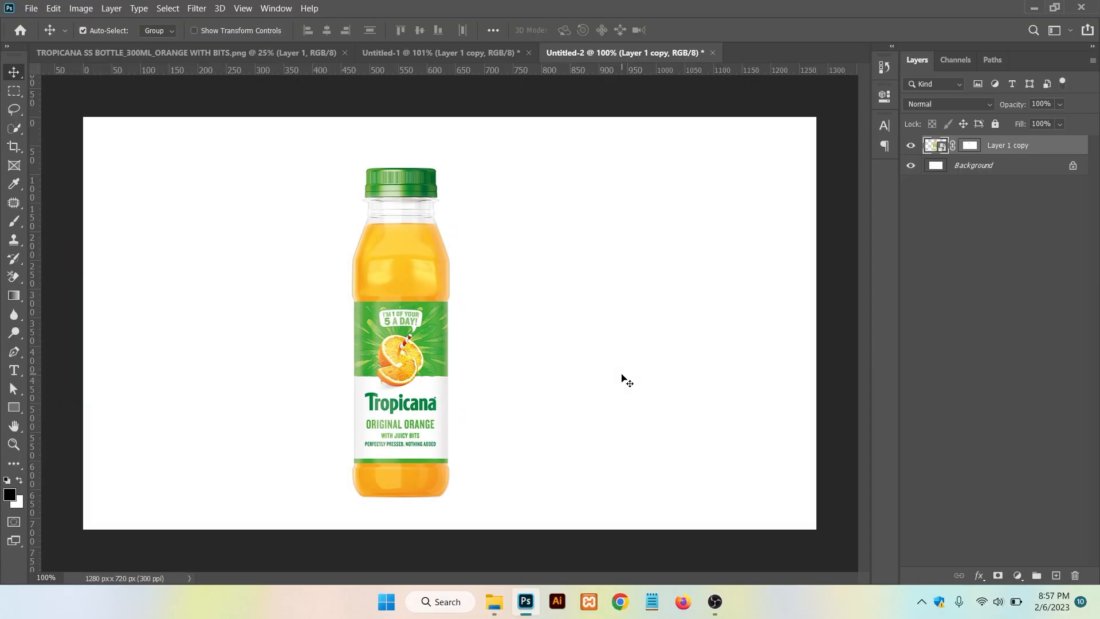
scroll(403, 384, up, 1)
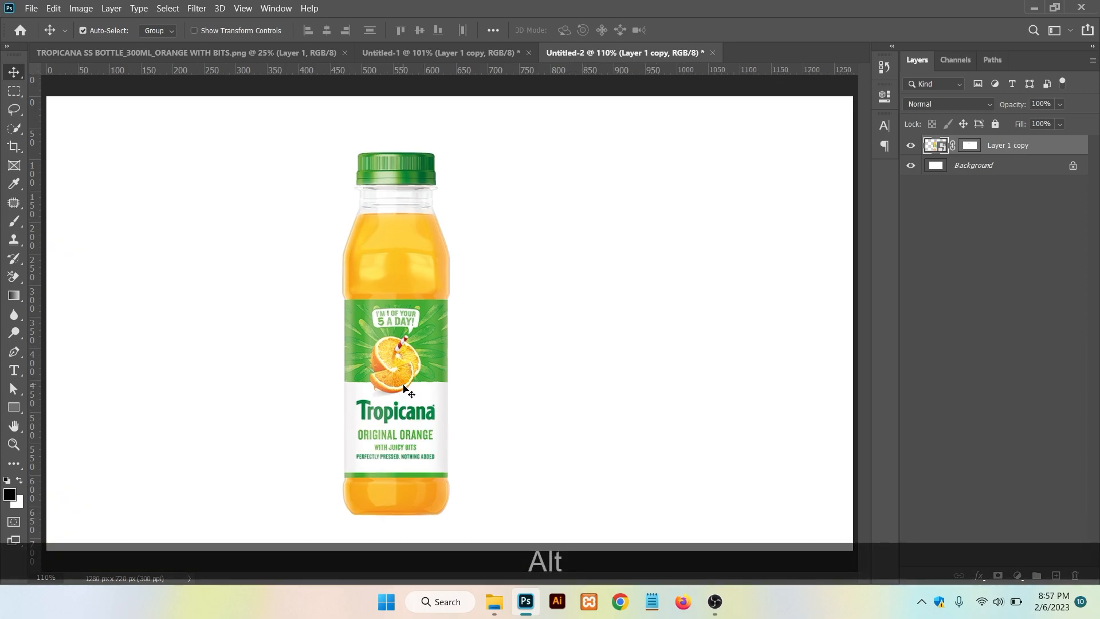
scroll(404, 389, down, 1)
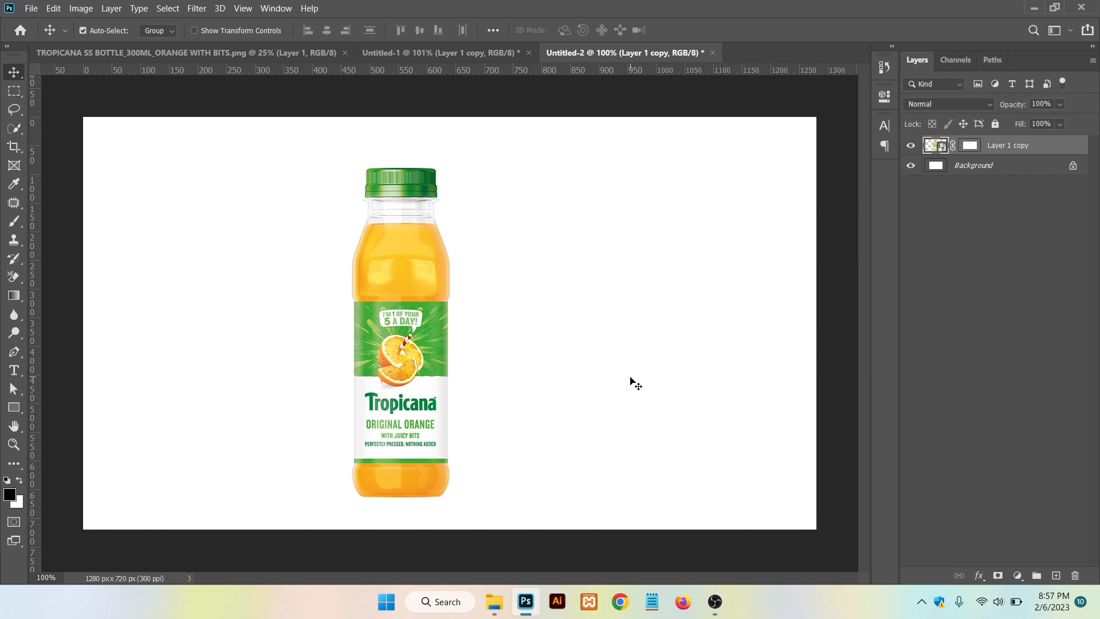
Add a Solid Color fill layer directly above the Background layer.
click(990, 169)
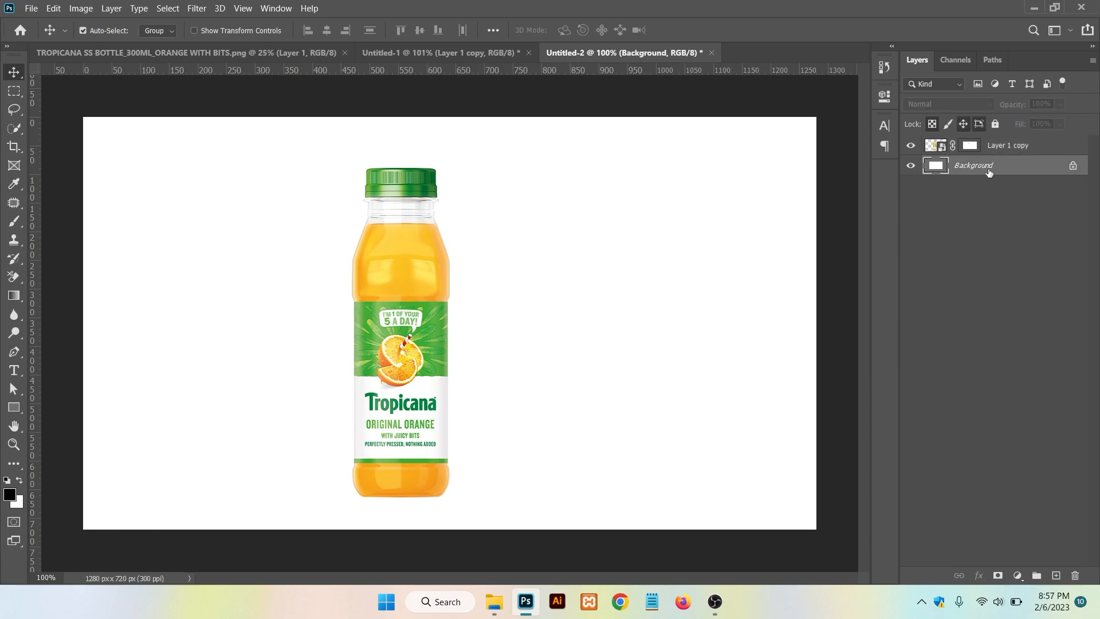
click(1019, 576)
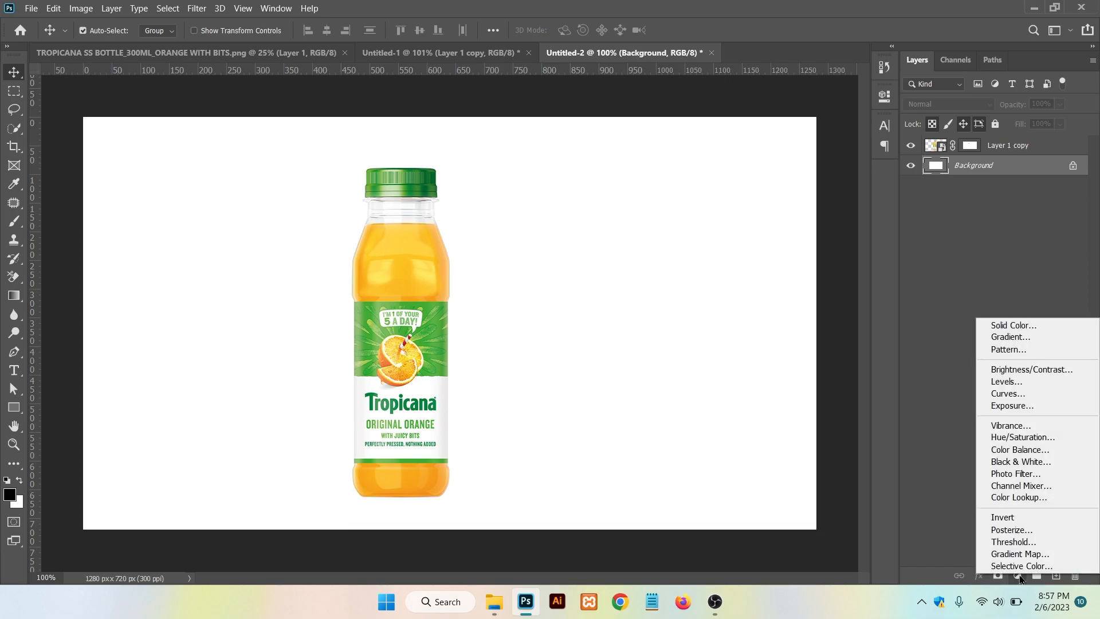
click(1016, 325)
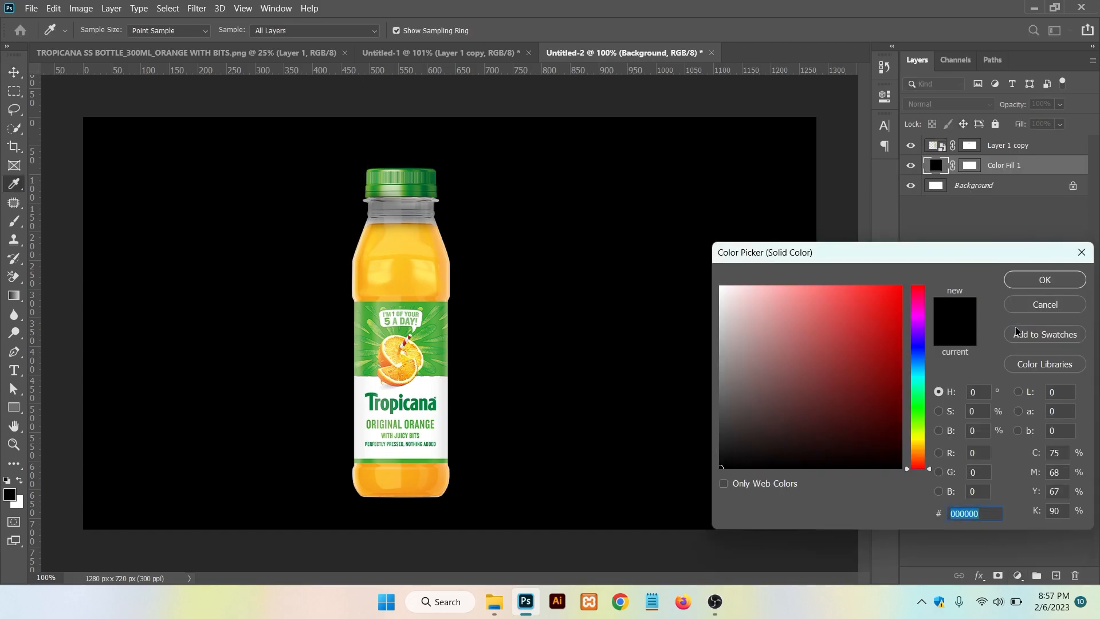
Try yellow and green fill colours sampled from the bottle's juice, cap and label.
click(428, 266)
click(417, 247)
click(416, 244)
click(435, 229)
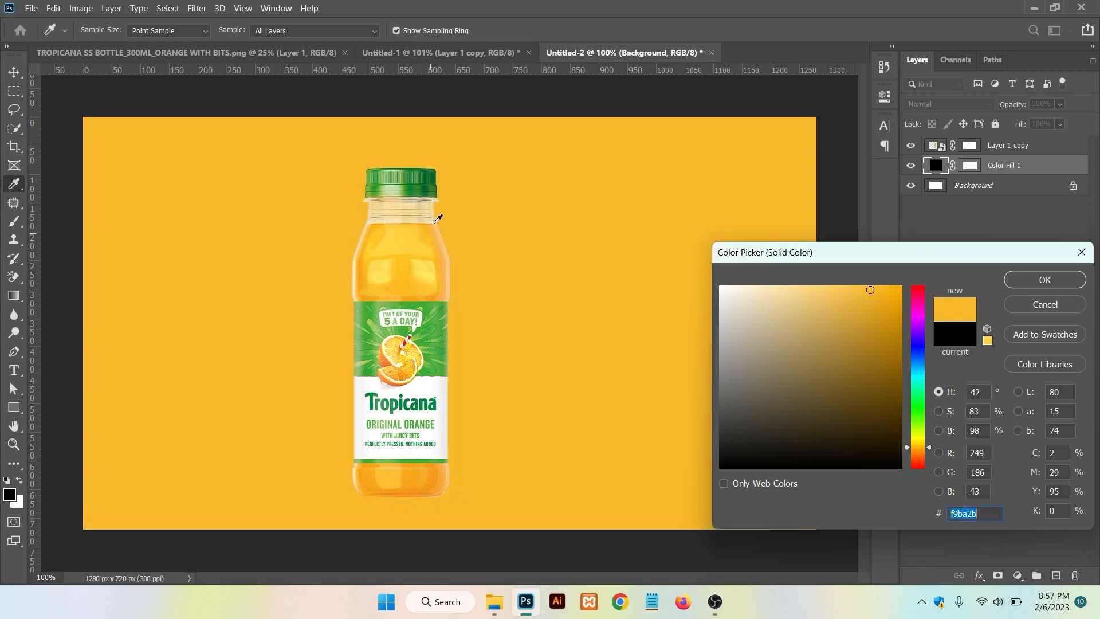
click(429, 180)
click(441, 317)
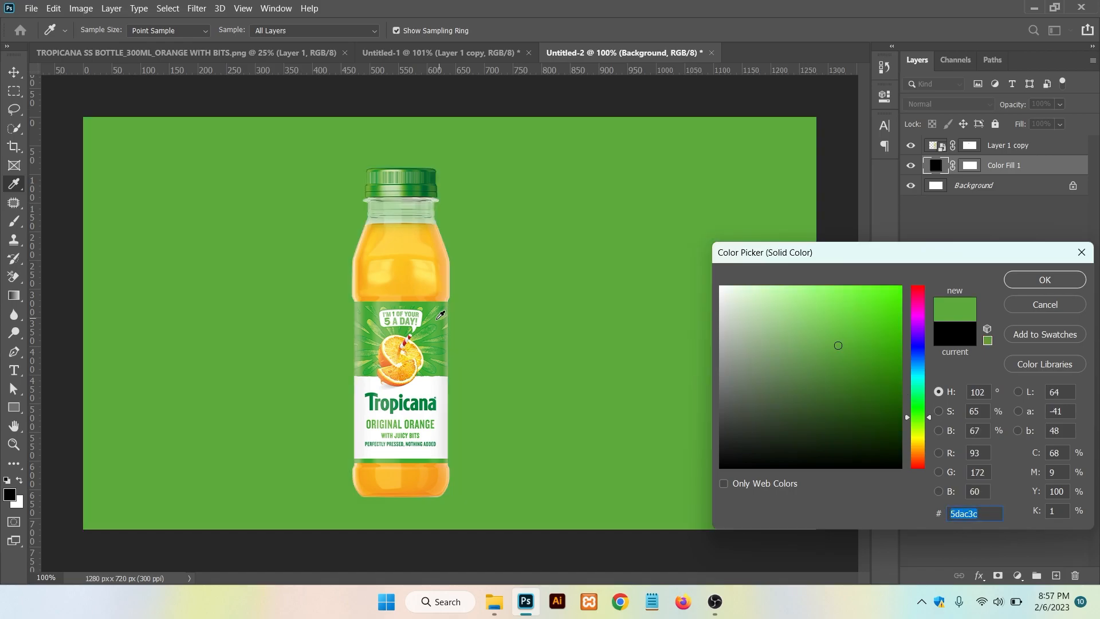
click(433, 312)
click(436, 313)
drag(829, 333, 807, 286)
Sample the fill colour from the bottle's orange juice, lighten it to ffd962 and apply it.
click(430, 248)
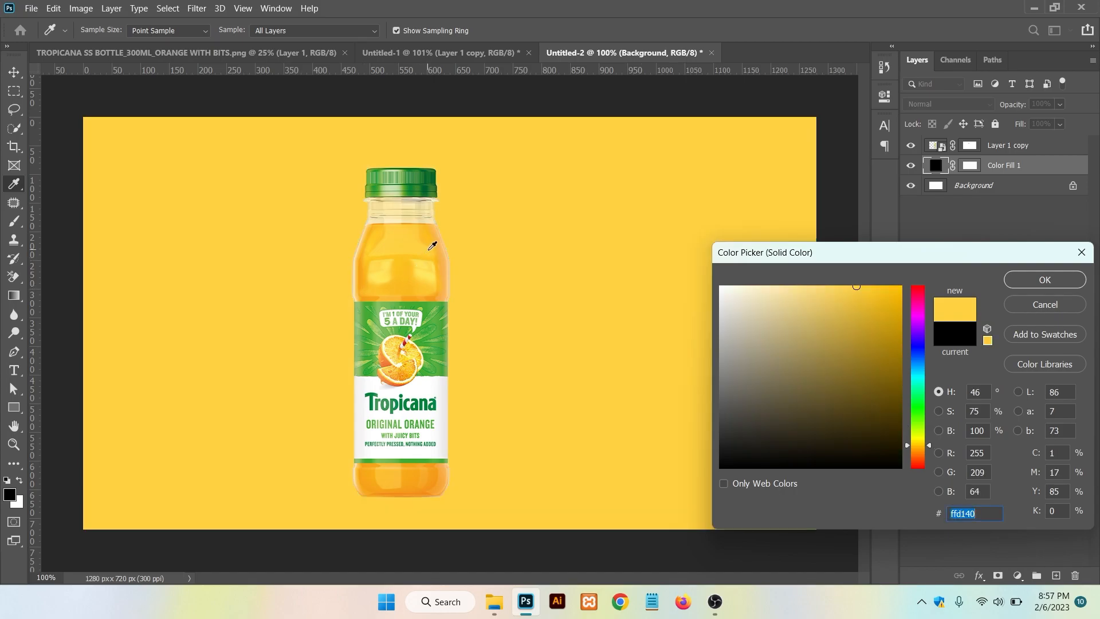
mouse_move(828, 284)
mouse_down()
mouse_move(840, 285)
mouse_move(831, 285)
mouse_up()
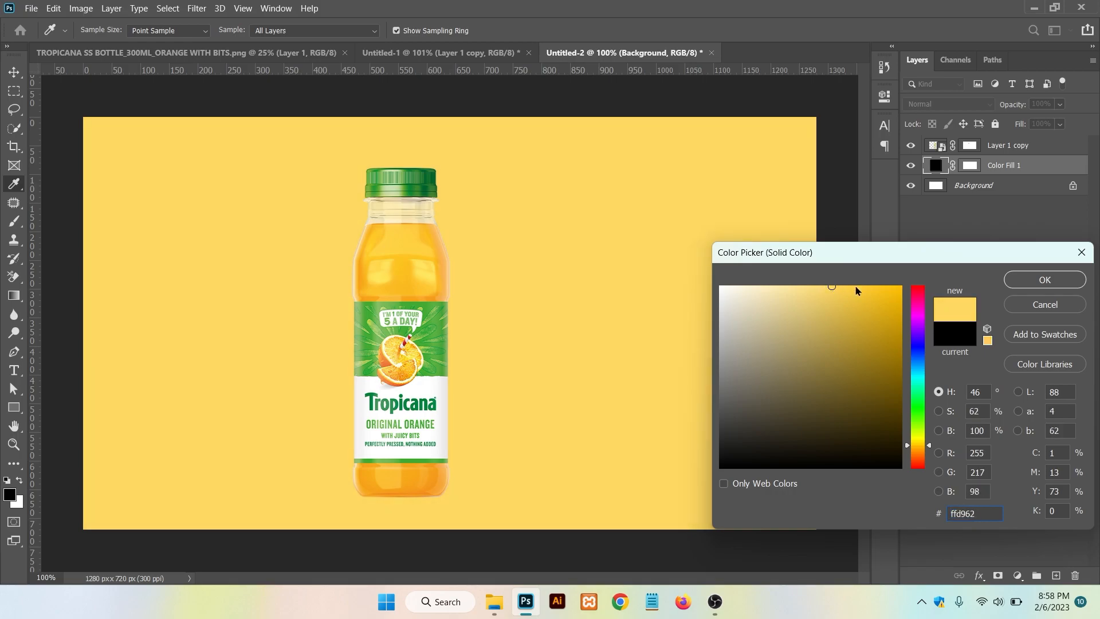
click(1017, 280)
Scale the bottle down slightly and move it to about the centre of the canvas.
key(v)
alt+scroll(414, 428, up, 1)
click(417, 430)
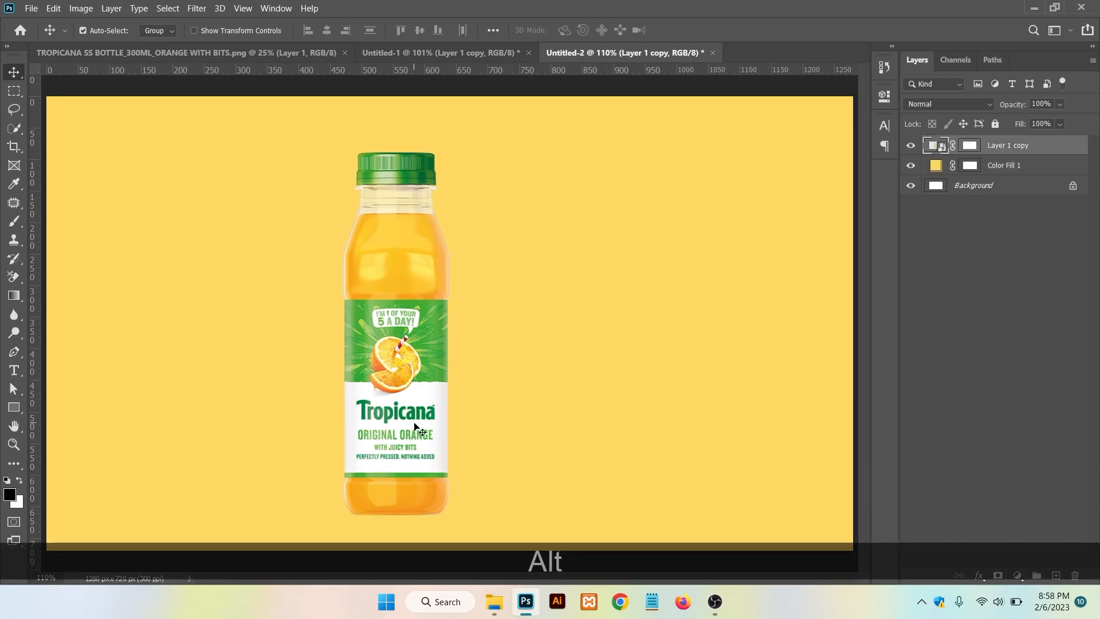
key(ctrl+t)
drag(395, 153, 395, 207)
drag(397, 315, 440, 276)
key(Return)
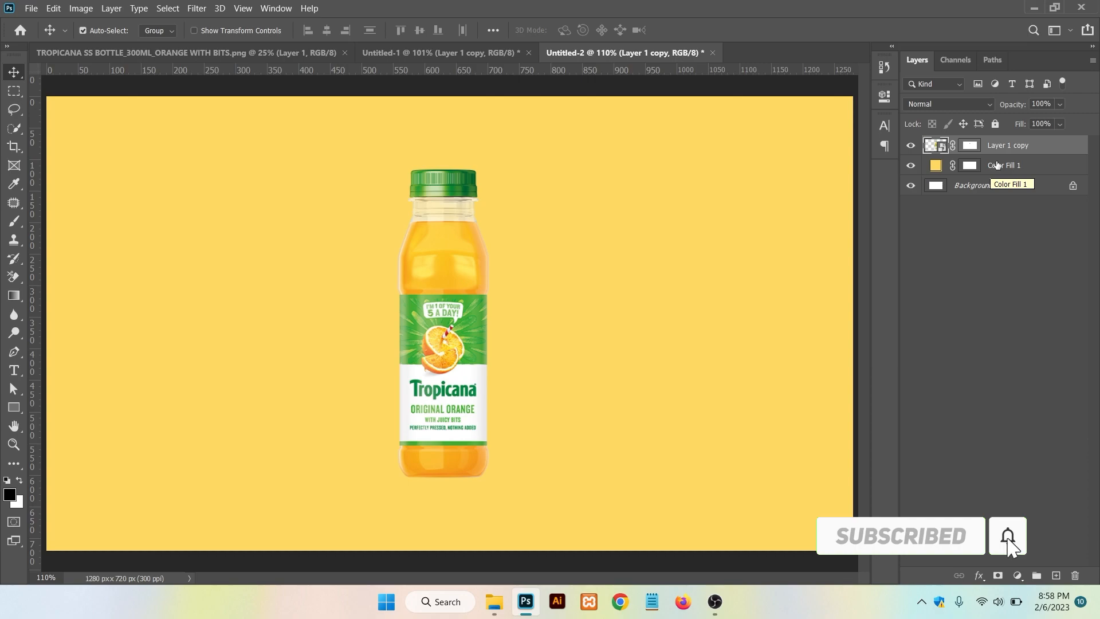
Add an empty layer between the bottle and the yellow fill, and set the Brush tool's opacity to 100%.
click(1006, 166)
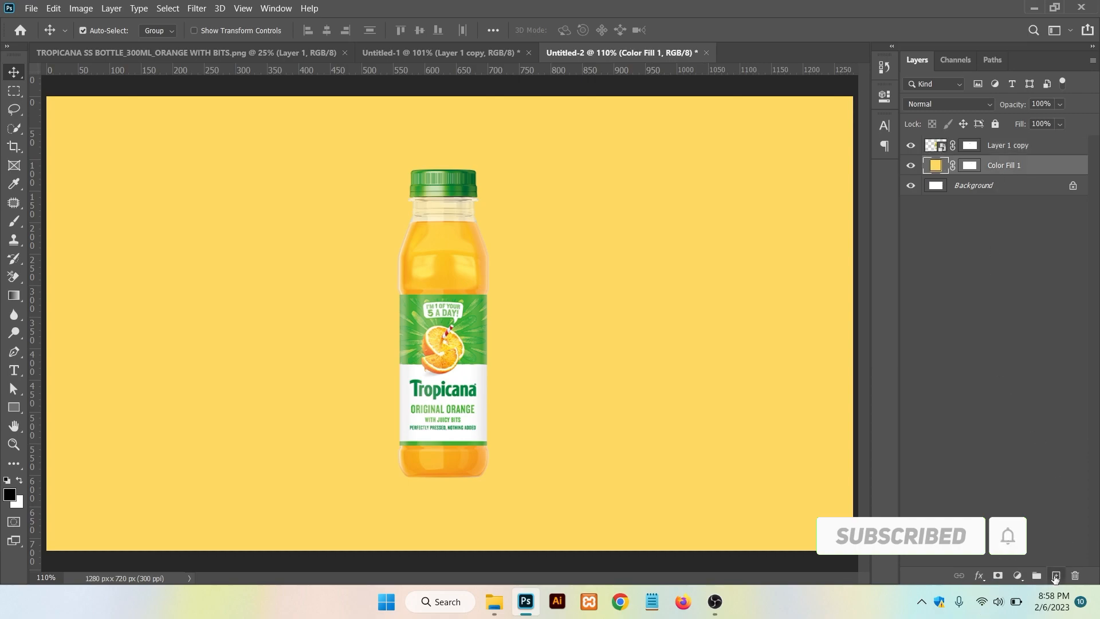
click(1056, 575)
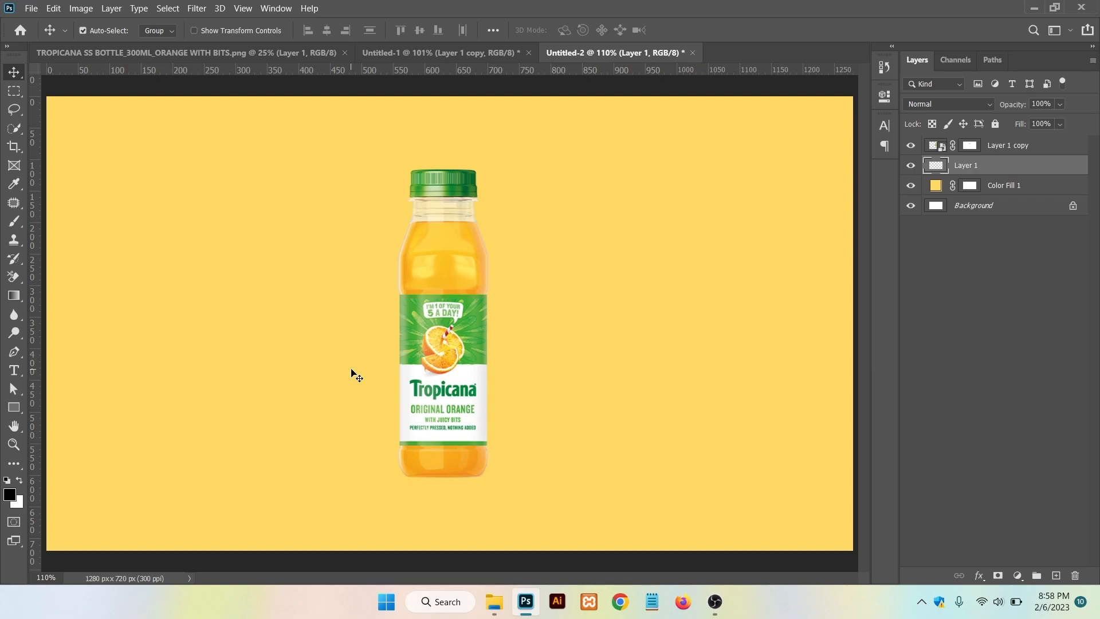
key(b)
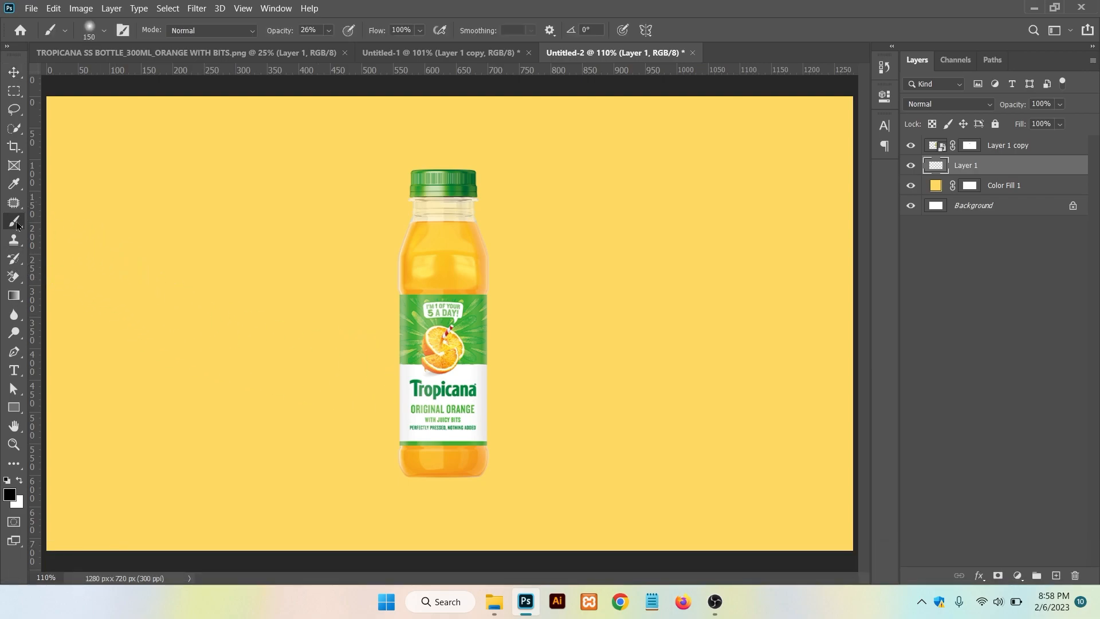
click(329, 30)
drag(336, 50, 390, 49)
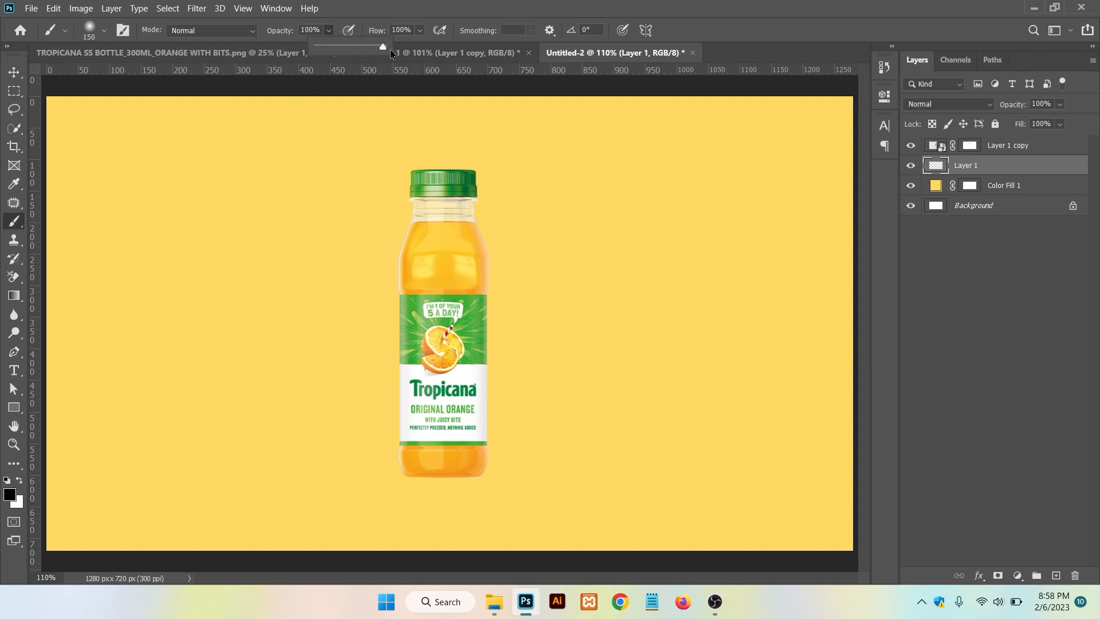
click(421, 33)
click(420, 32)
click(419, 35)
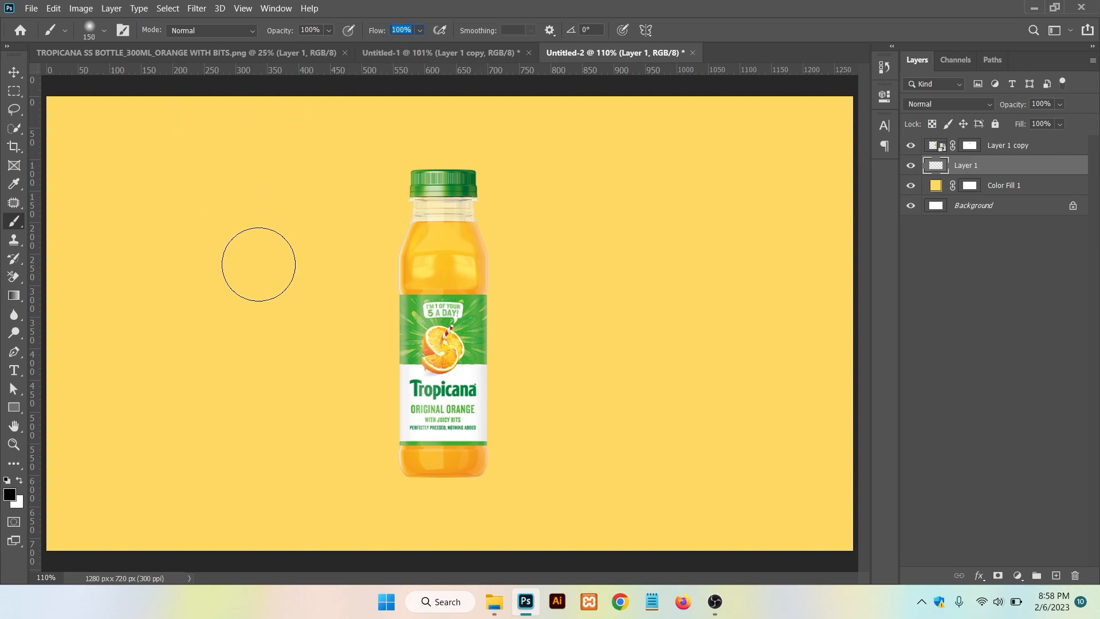
Choose the Soft Round brush at 200 px and paint a single black dab beside the bottle.
click(103, 31)
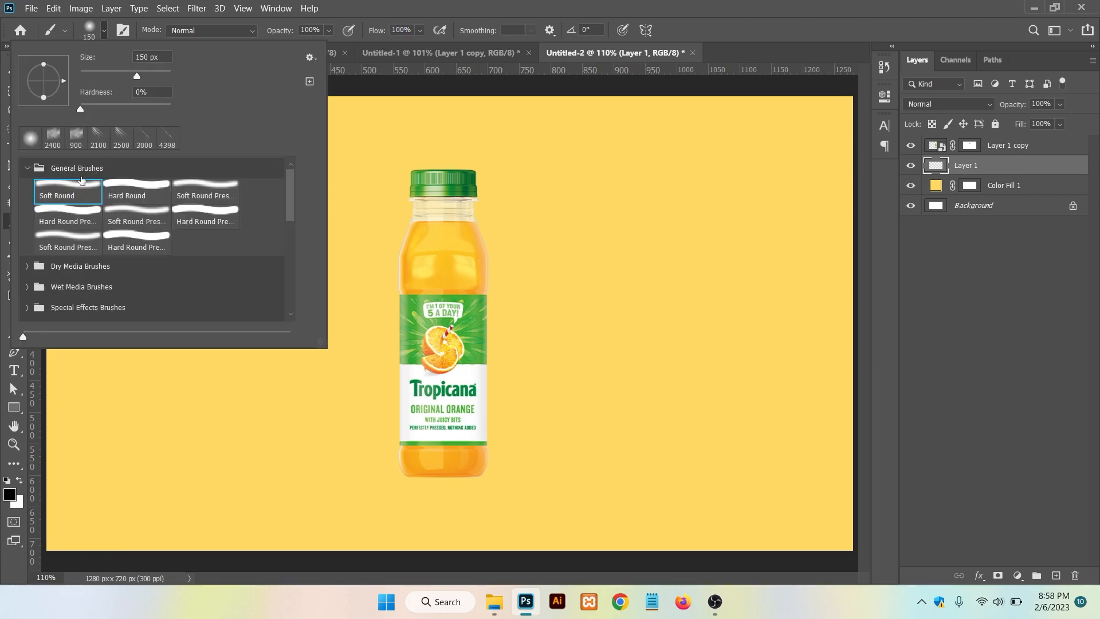
click(44, 196)
click(105, 31)
key(bracketright)
key(bracketright)
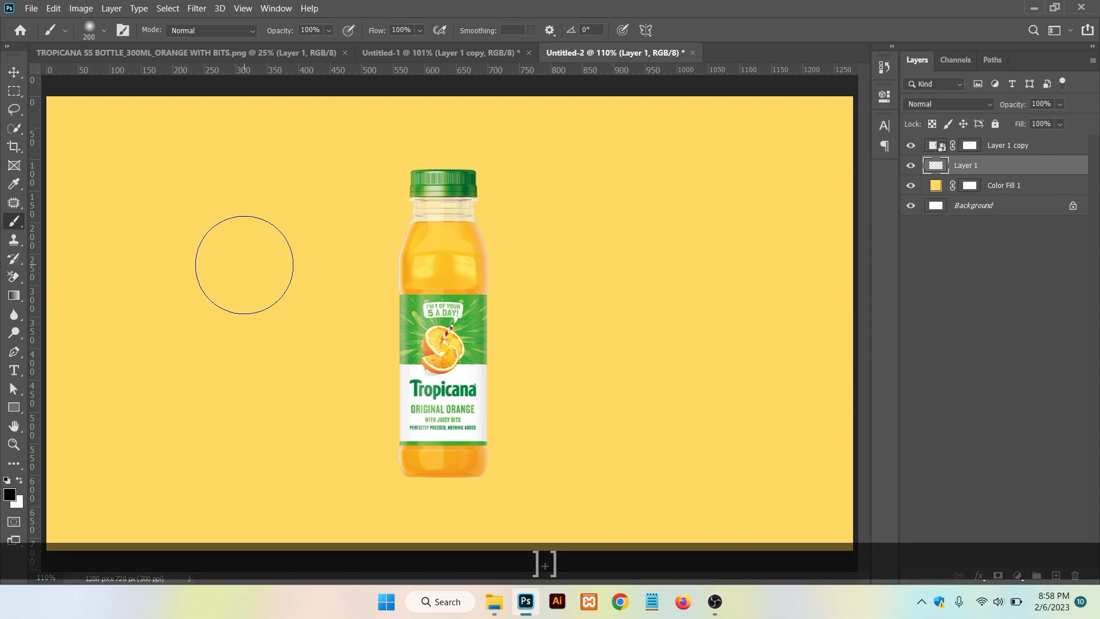
click(244, 265)
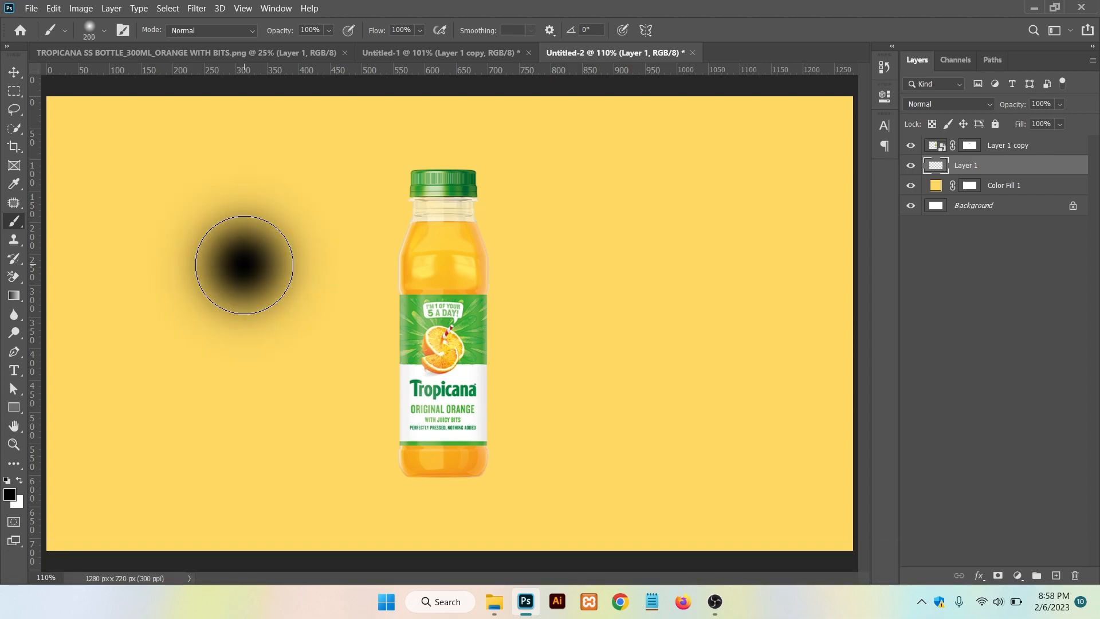
Transform the black dab to 13.42% height and 177.08% width, and place it as a shadow under the bottle's base.
click(17, 75)
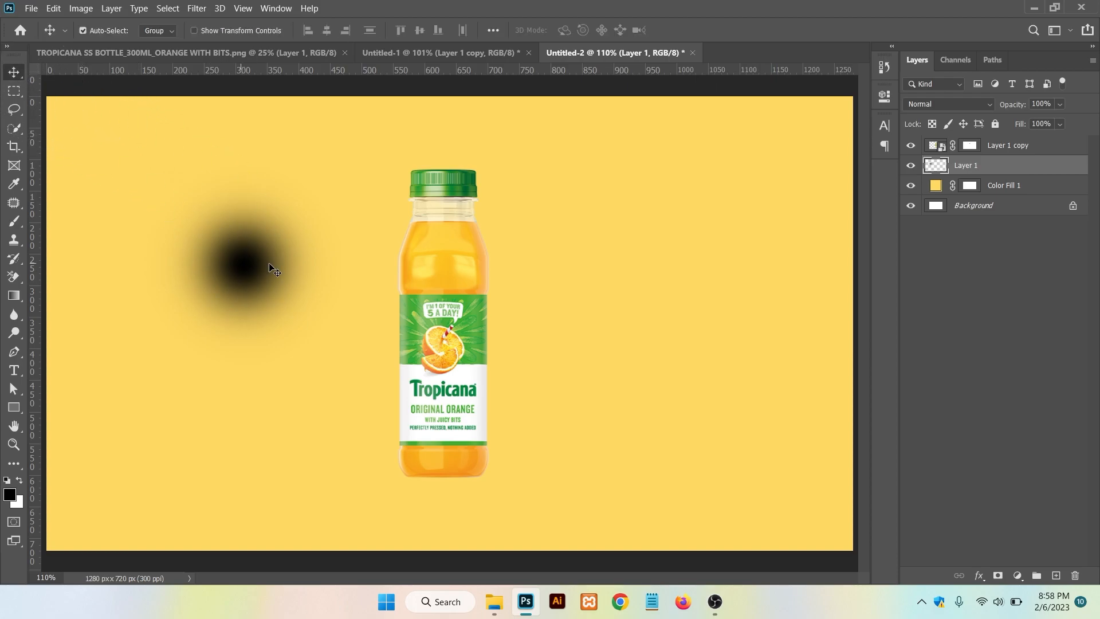
key(ctrl+t)
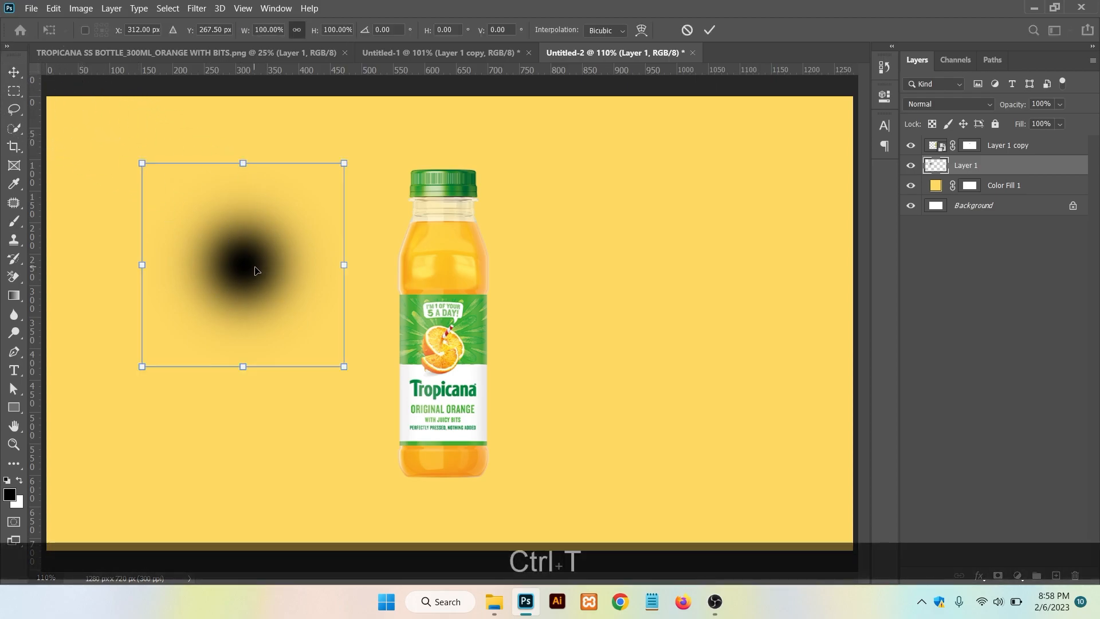
drag(243, 164, 248, 338)
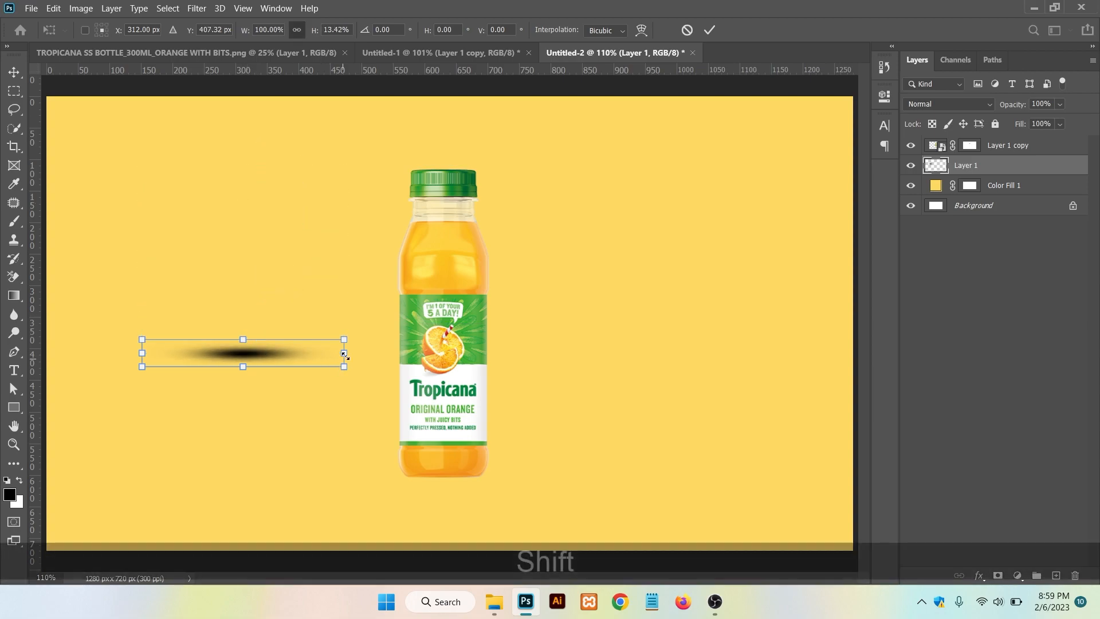
drag(344, 353, 456, 480)
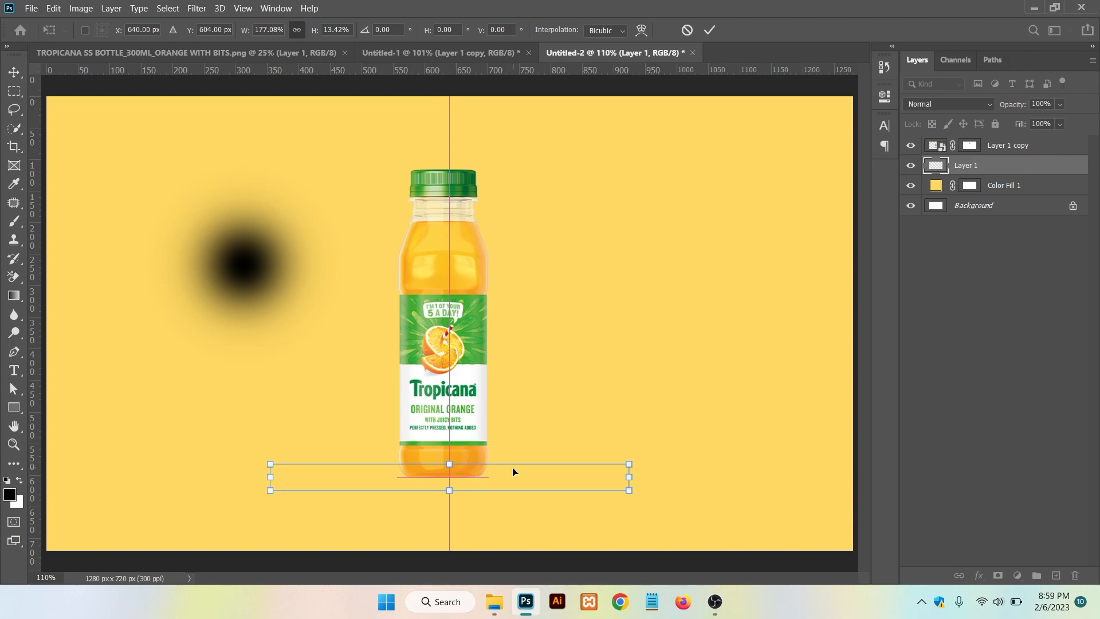
key(Return)
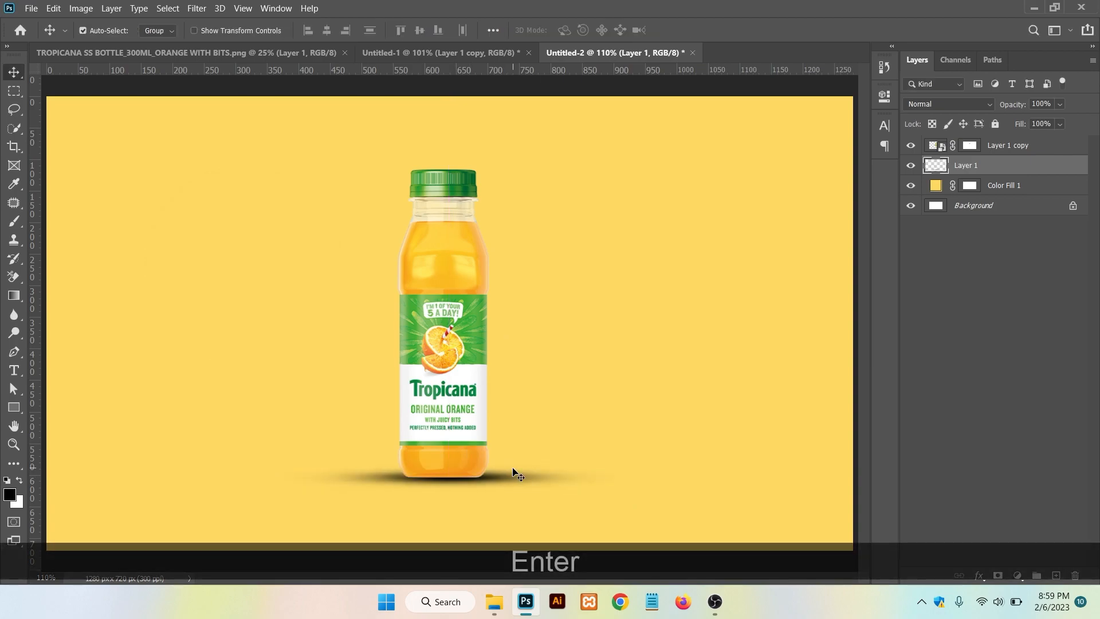
key(Up)
key(Left)
key(Left)
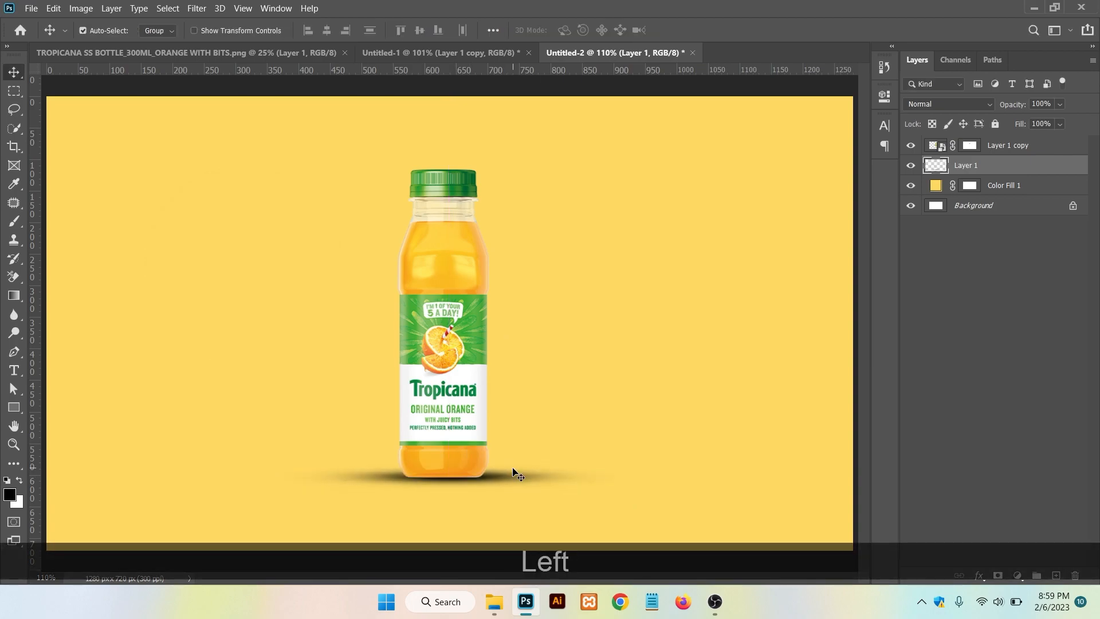
Narrow the shadow slightly from both sides and nudge it to line up with the bottle.
key(ctrl+t)
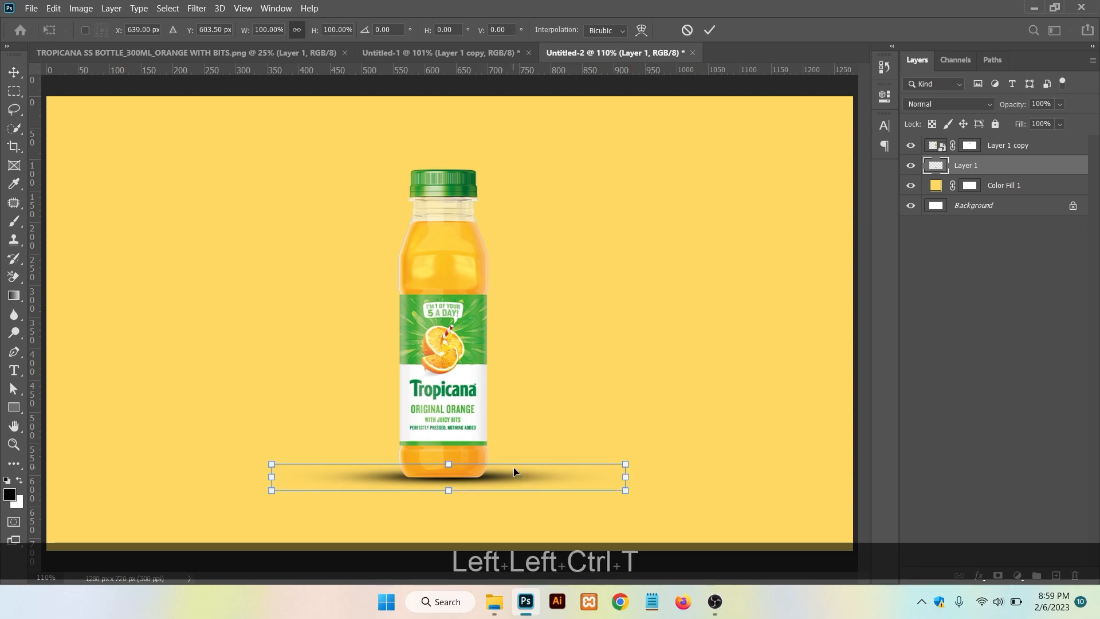
key(shift)
drag(625, 476, 597, 479)
key(shift+Return)
key(shift+Right)
key(Right)
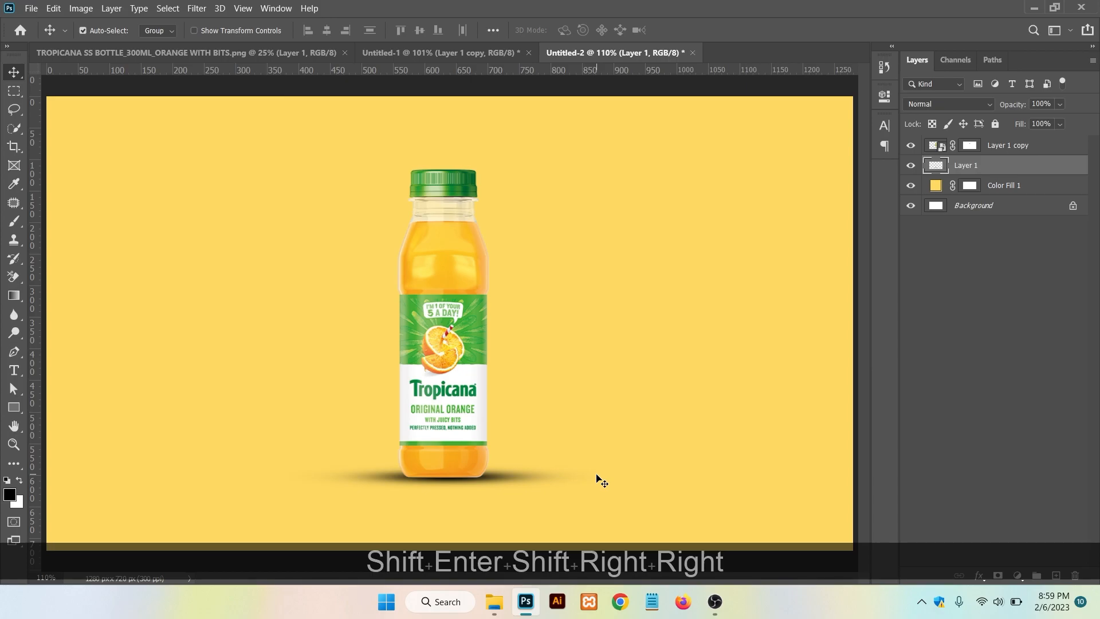
key(Left)
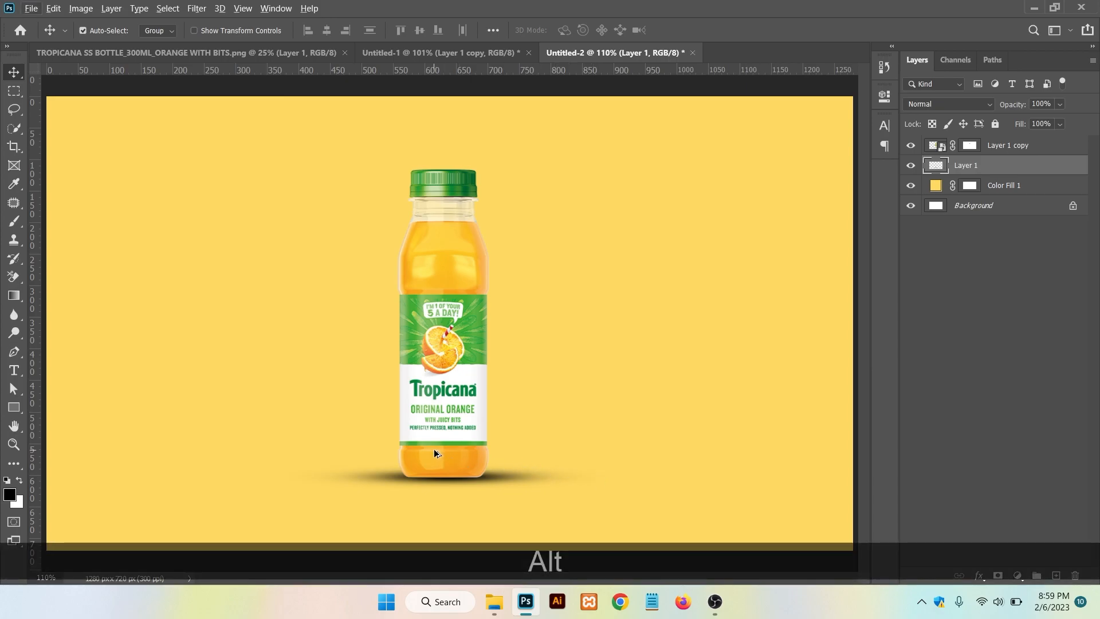
Examine the shadow where it meets the bottle's base, comparing the image with the bottle layer hidden and shown.
scroll(434, 450, down, 1)
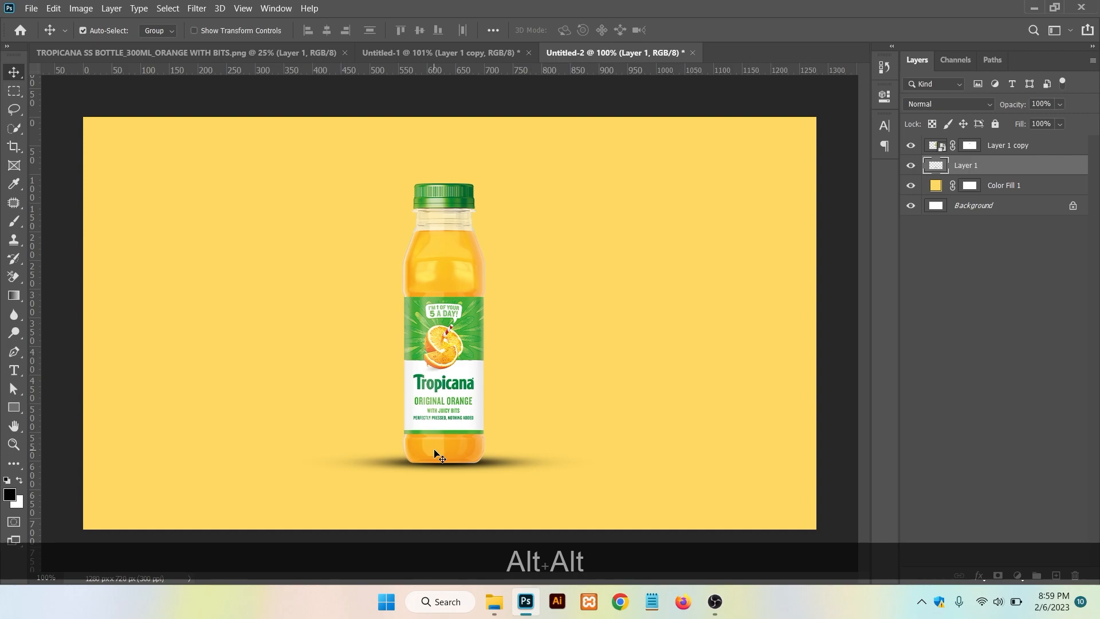
click(969, 145)
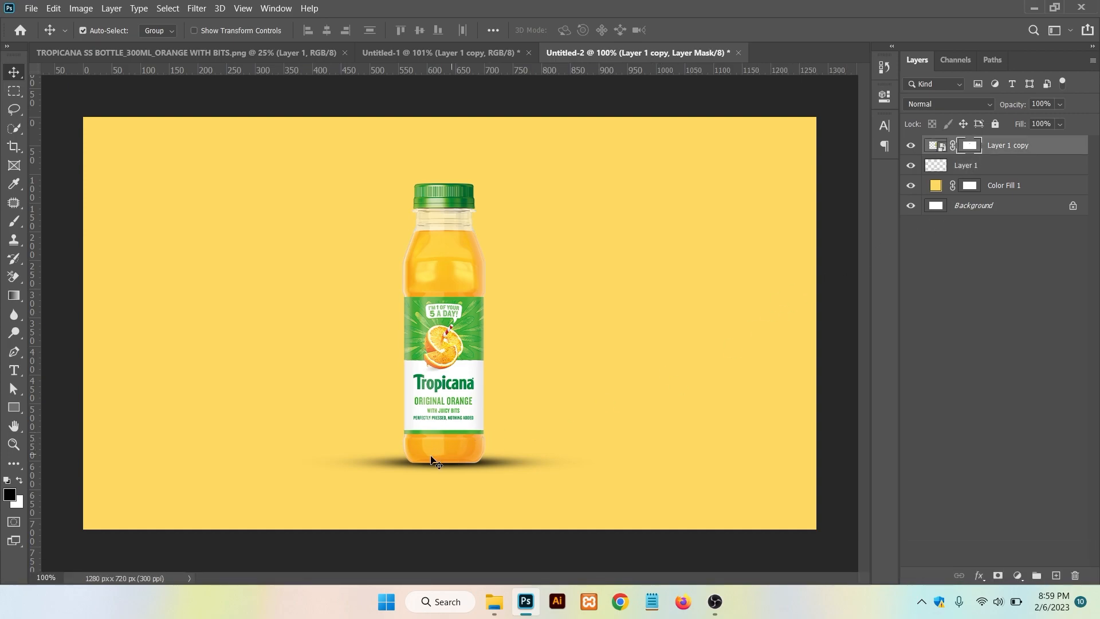
scroll(446, 485, up, 2)
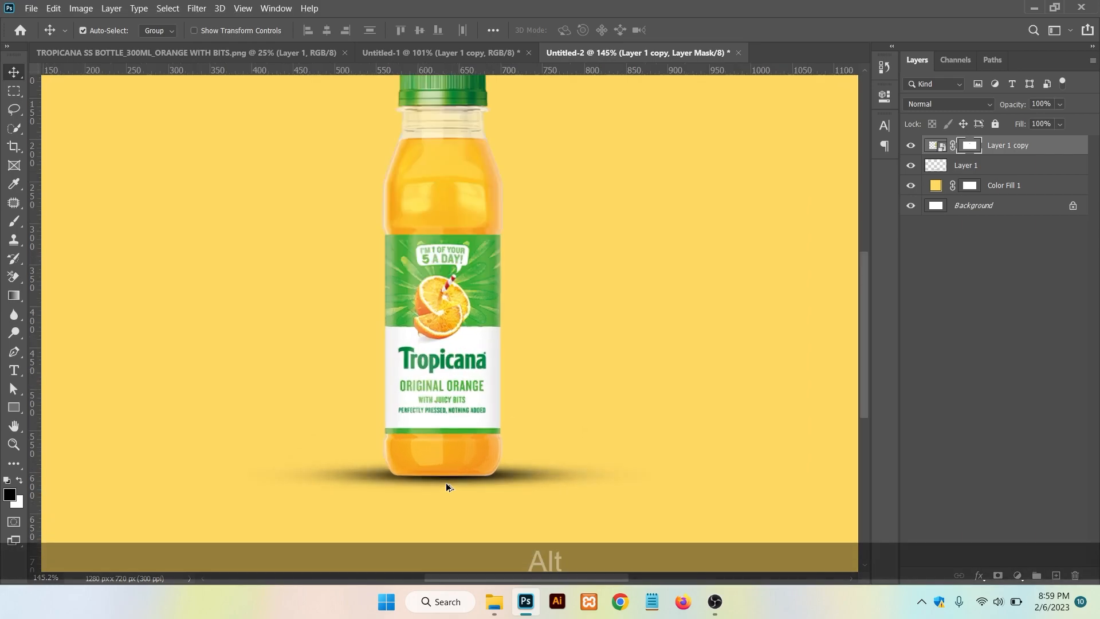
scroll(446, 483, up, 3)
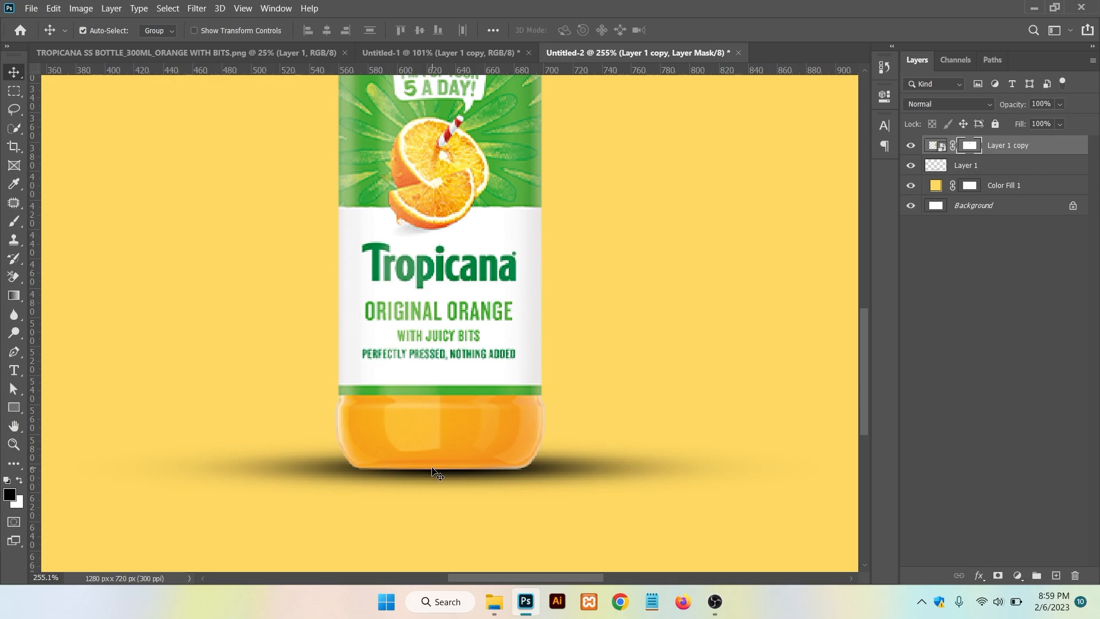
scroll(424, 469, down, 4)
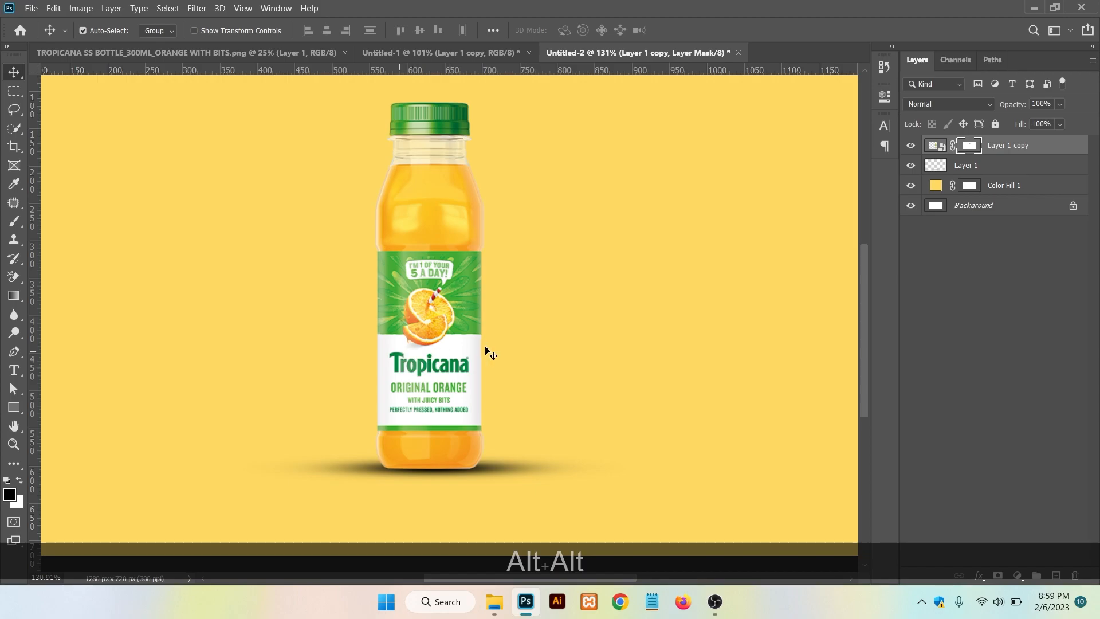
click(910, 147)
click(910, 146)
click(935, 148)
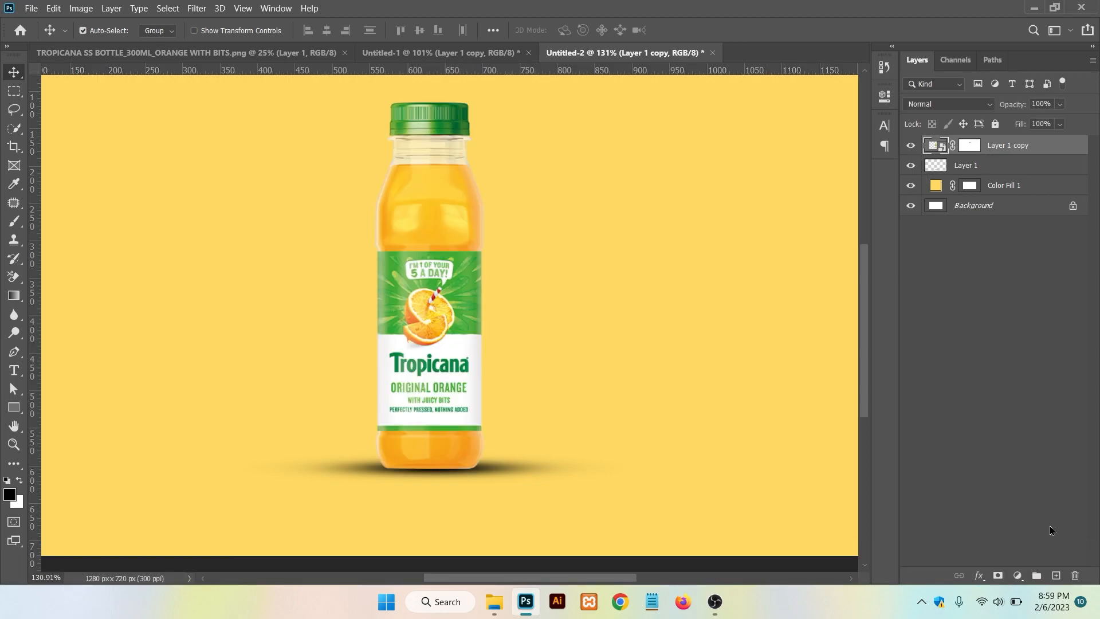
Add a new layer above the bottle and clip it to the bottle layer.
click(1055, 575)
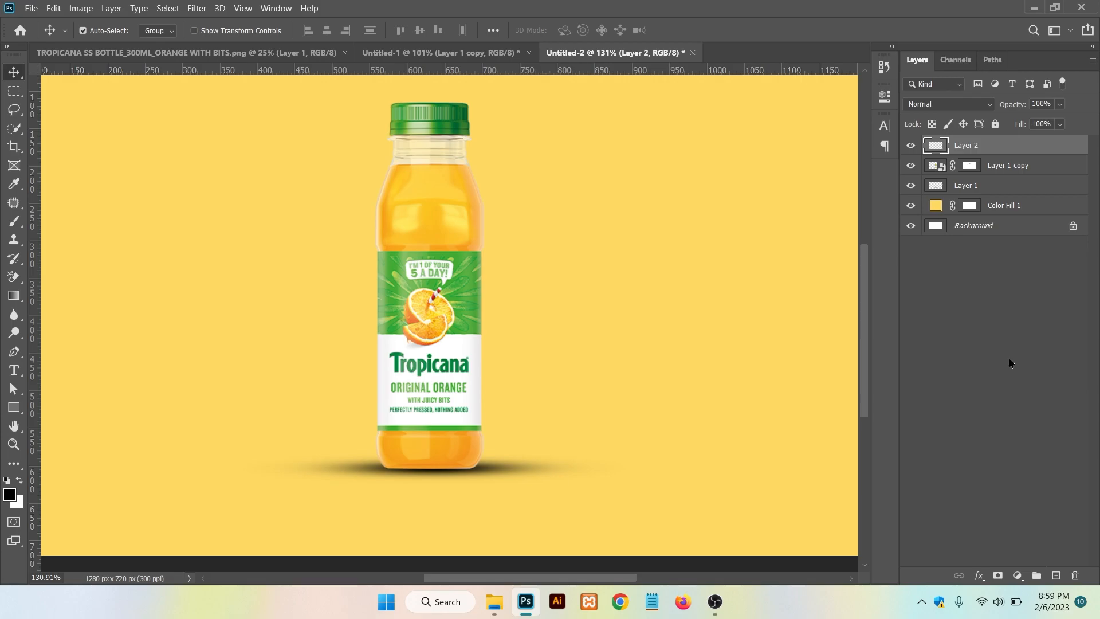
right_click(980, 147)
click(891, 265)
Paint soft black shading along the bottle's base and lower edges on the clipped layer, using a 125 px brush at 23% opacity.
alt+scroll(404, 476, down, 2)
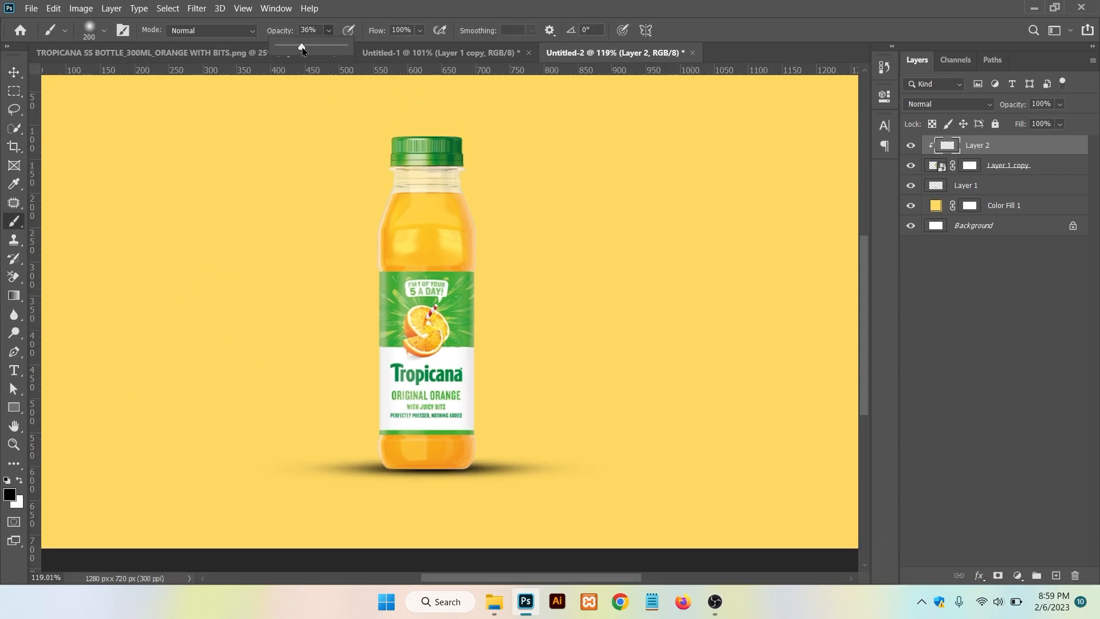
drag(296, 48, 293, 47)
key(bracketleft)
key(bracketleft)
key(bracketleft)
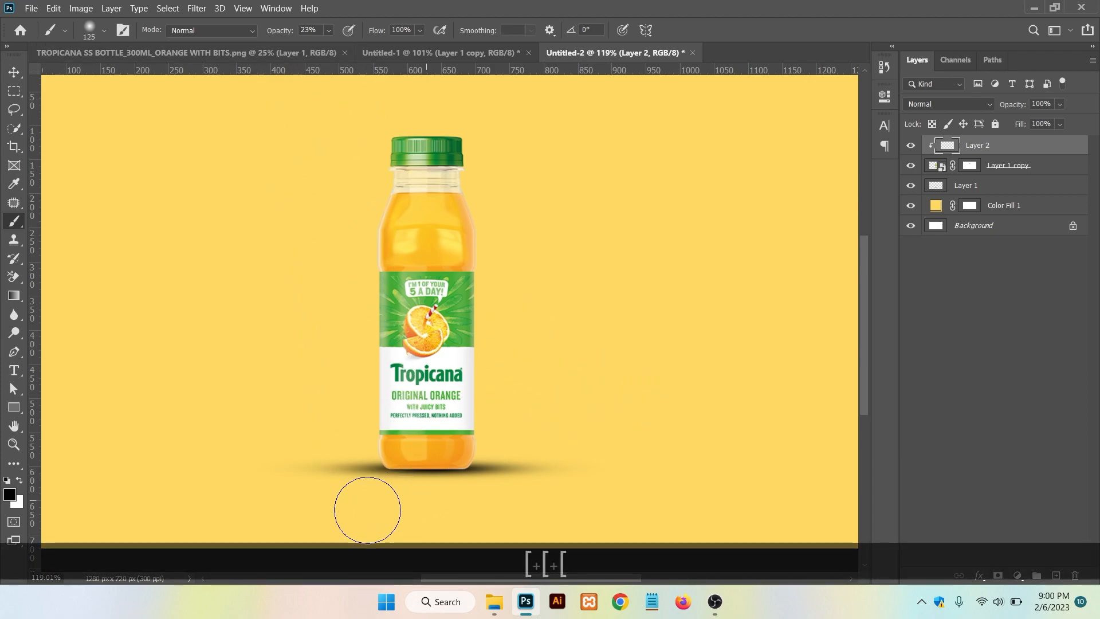
scroll(363, 501, down, 1)
scroll(418, 496, down, 2)
drag(427, 470, 410, 475)
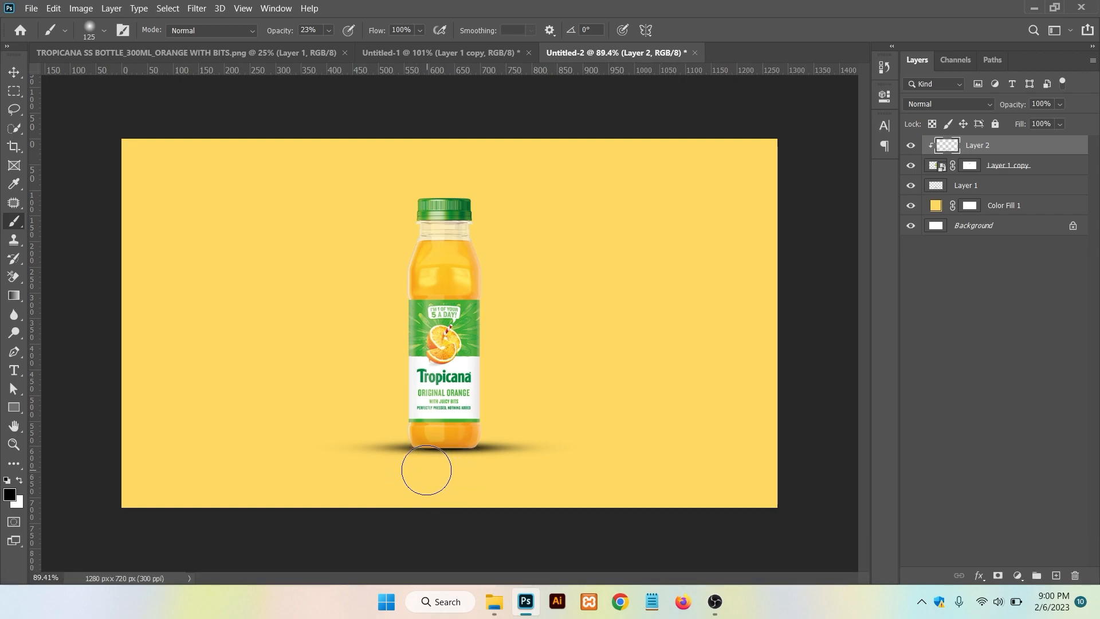
drag(386, 451, 387, 443)
drag(499, 452, 500, 448)
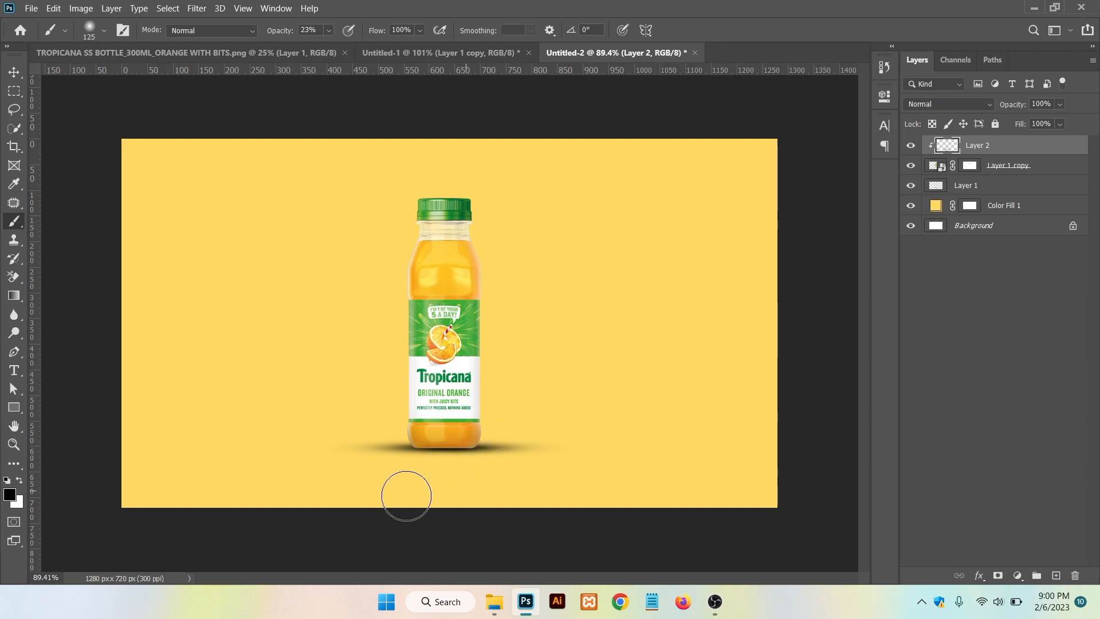
Compare the whole image with the clipped shading layer hidden and shown.
key(ctrl+alt+0)
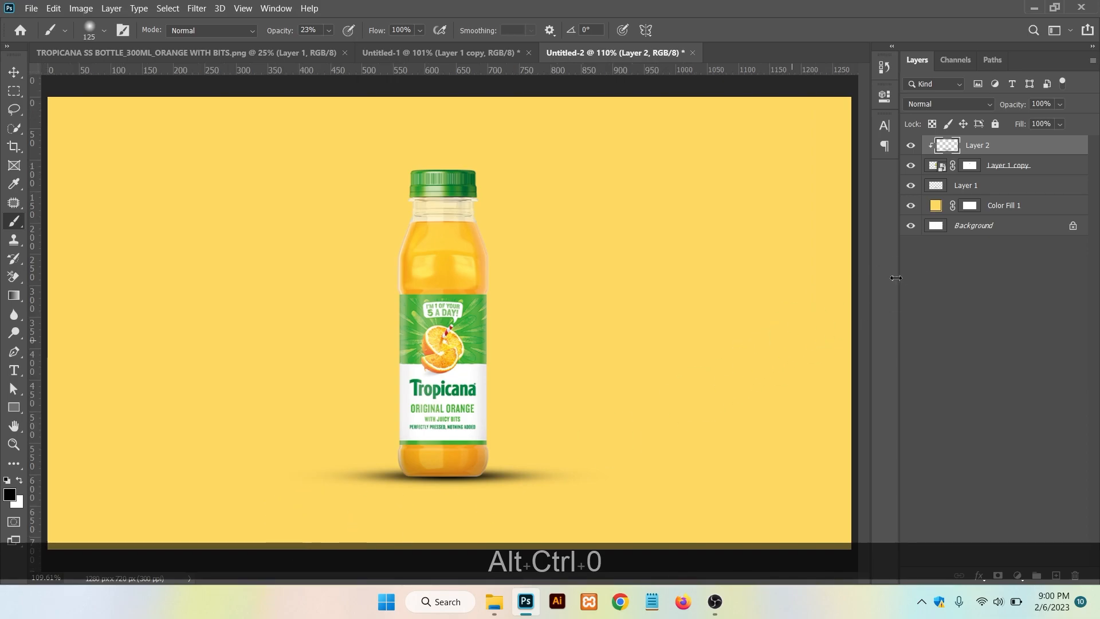
click(14, 72)
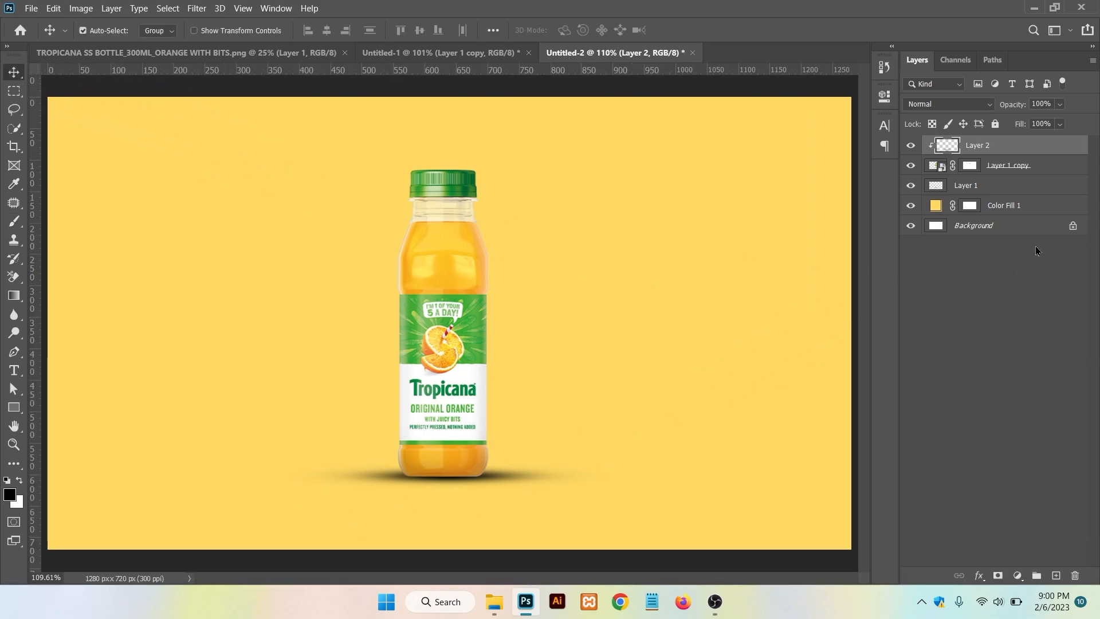
click(910, 146)
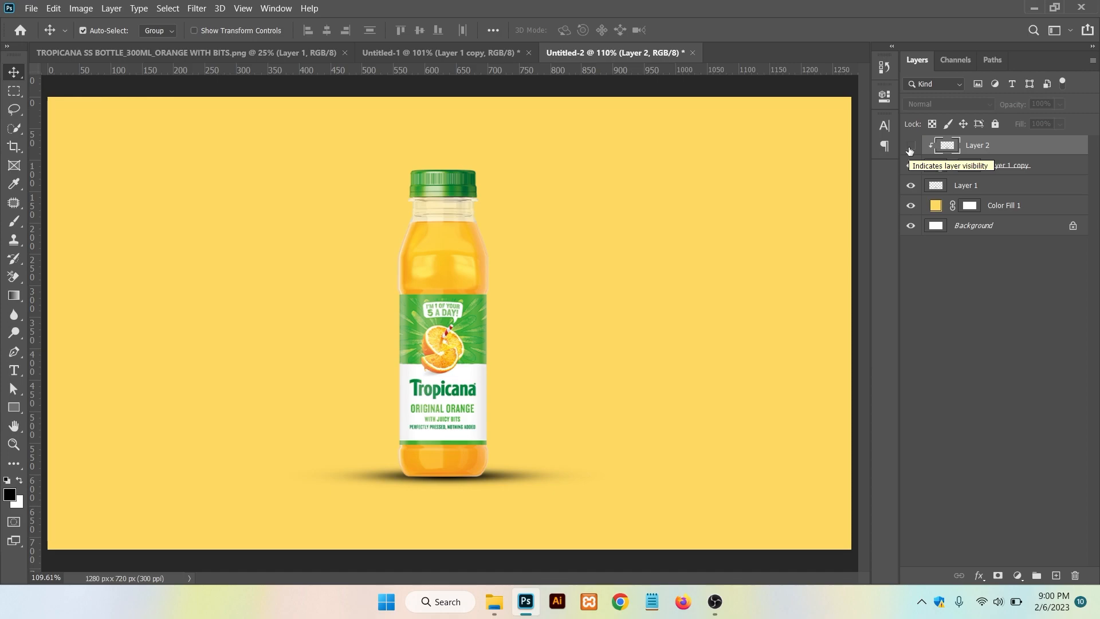
click(910, 147)
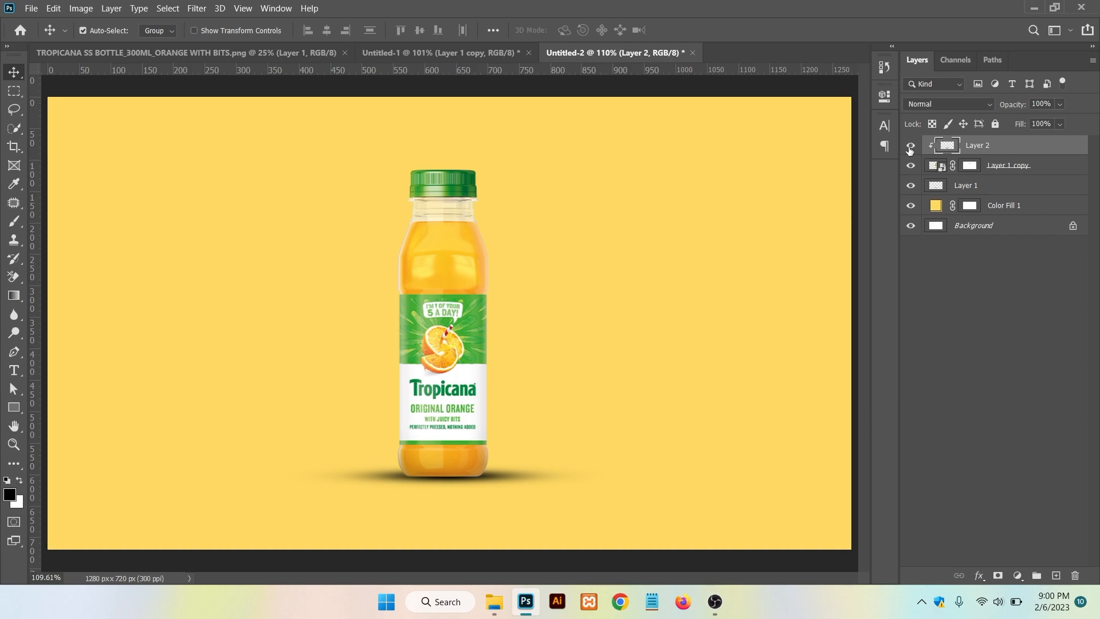
Scale up the bottle, its clipped shading and its shadow together, and reposition them lower and slightly to the left on the yellow background.
shift+click(981, 189)
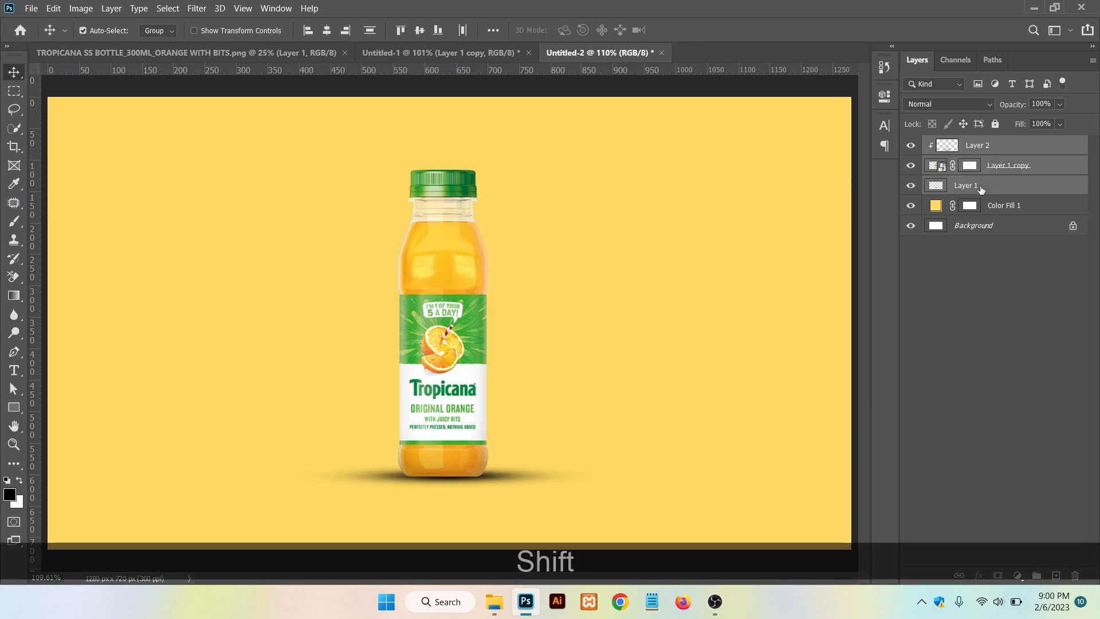
key(ctrl+t)
alt+scroll(479, 246, down, 1)
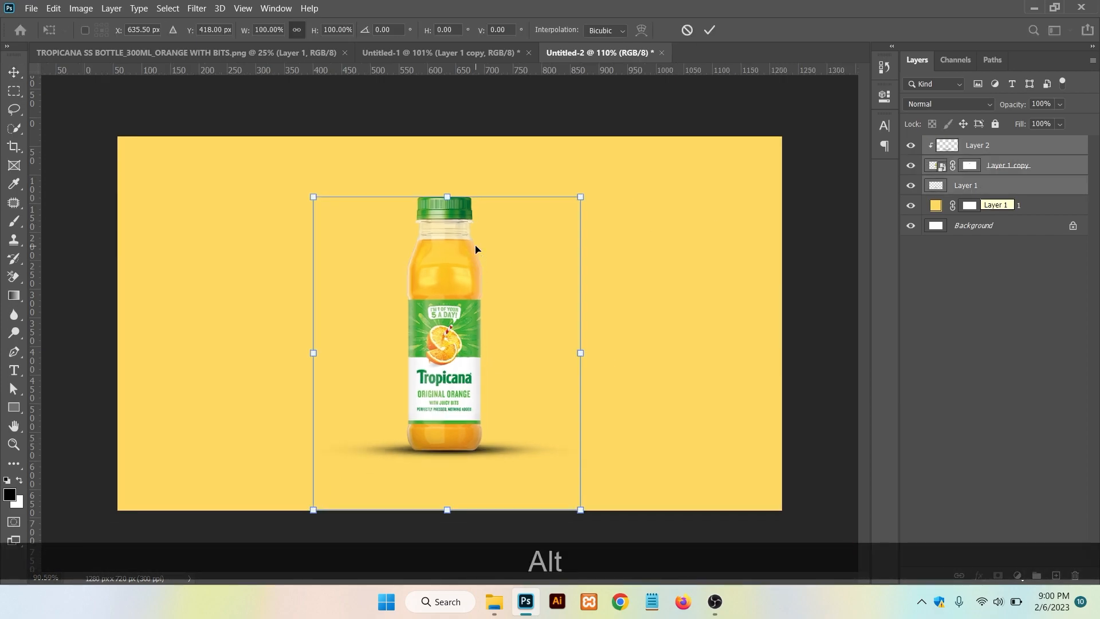
drag(448, 199, 452, 137)
drag(445, 315, 432, 346)
key(Return)
alt+scroll(447, 351, up, 1)
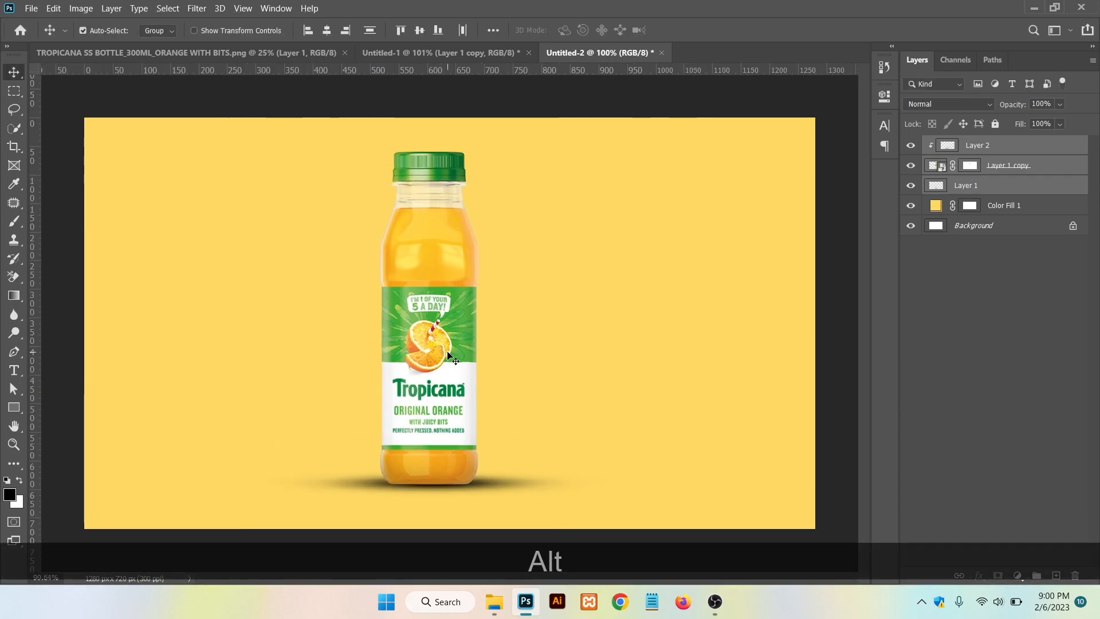
alt+scroll(448, 356, up, 1)
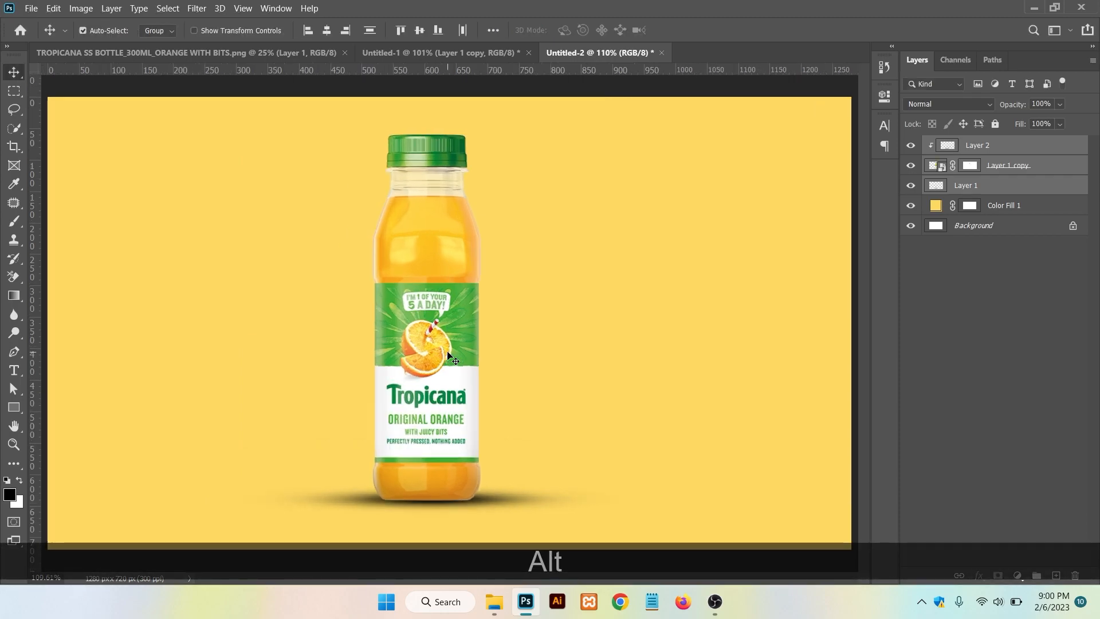